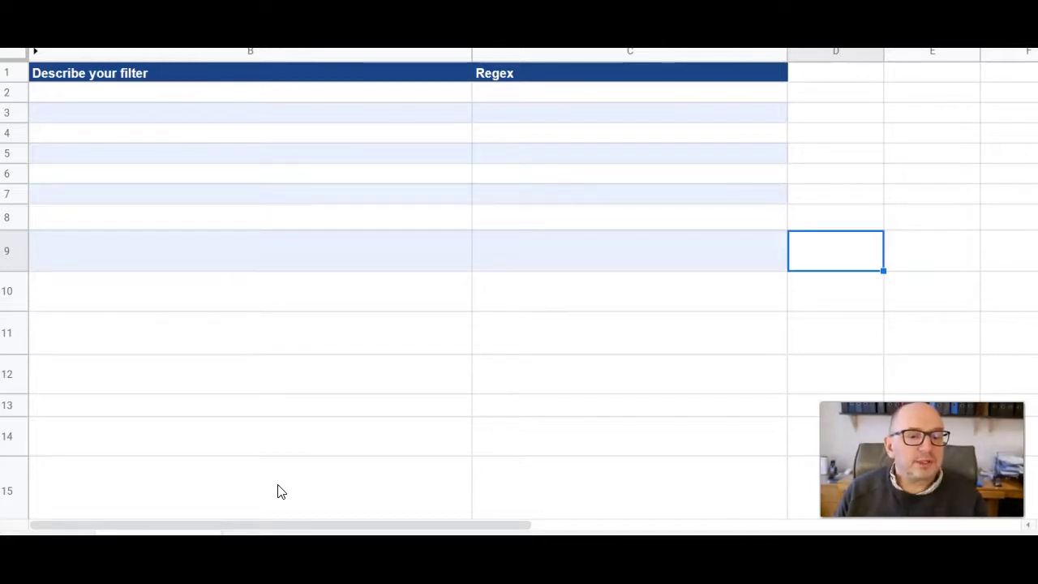
Step: Enter 'Begins with a "dog".' in B2 and =GETREGEX(B2) in C2, returning ^dog
click(153, 95)
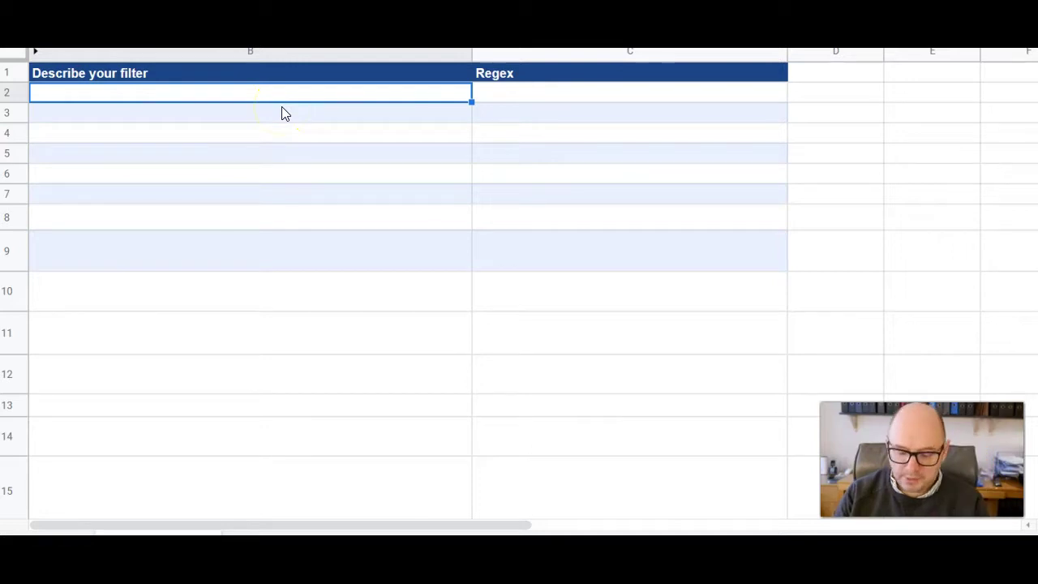
text(Begins )
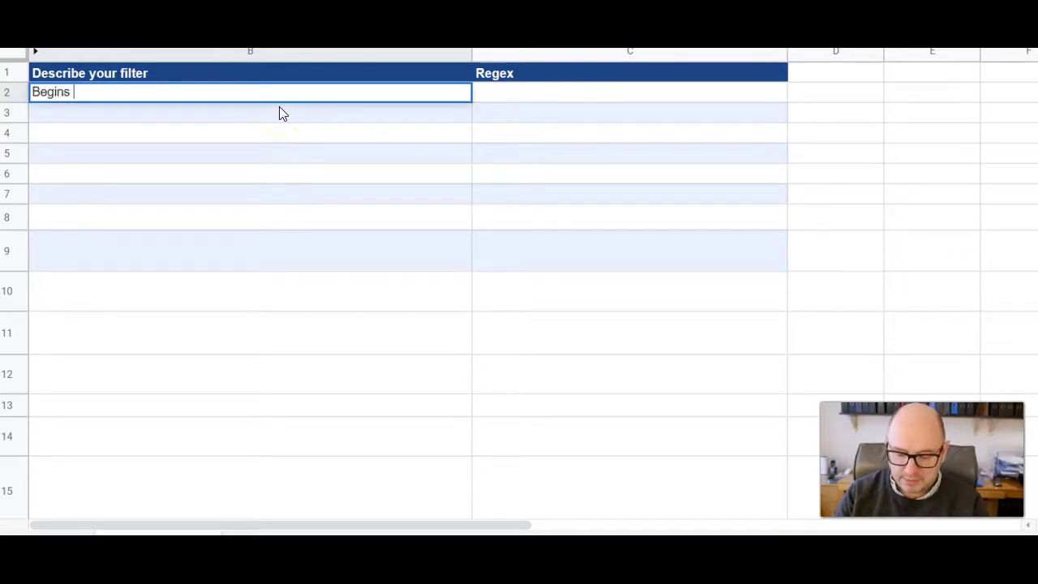
text(with a "dog".)
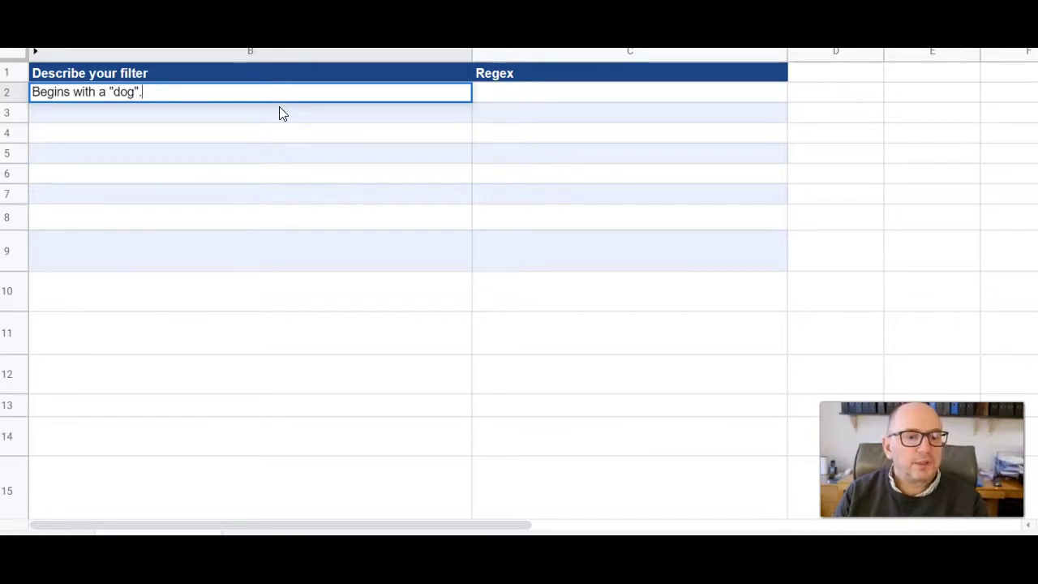
key(Tab)
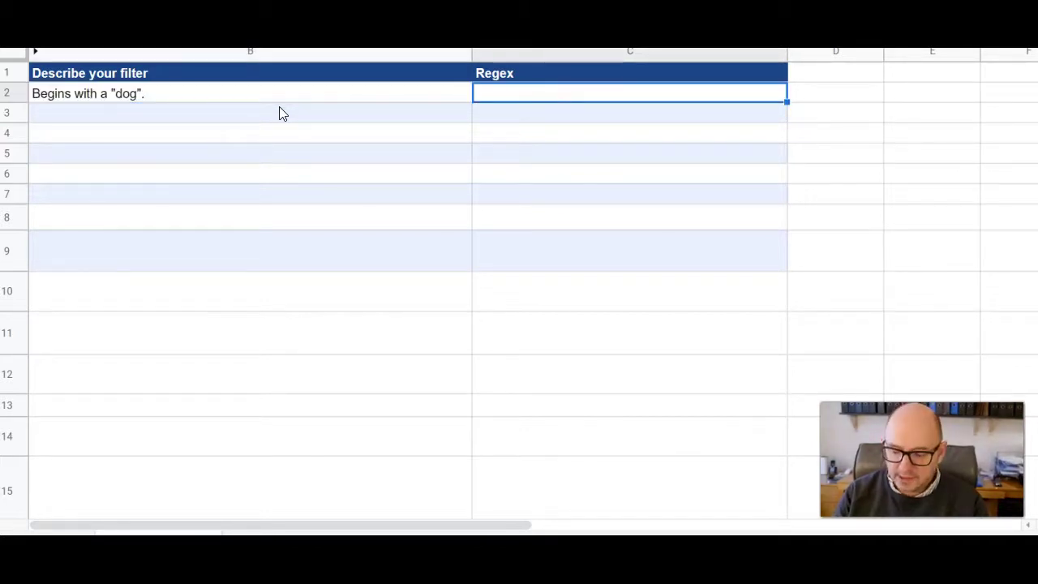
text(=G)
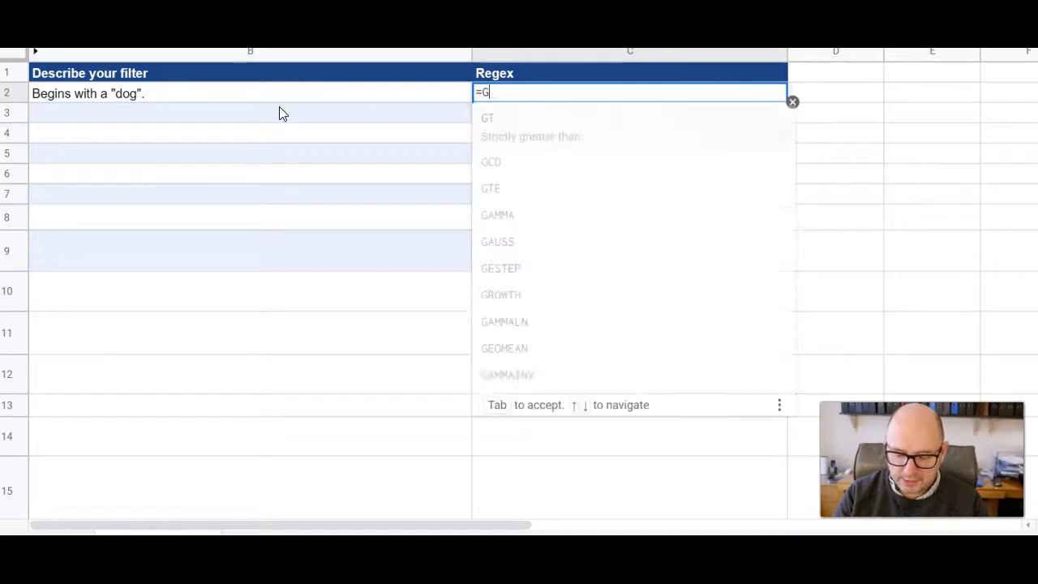
text(ETREGE)
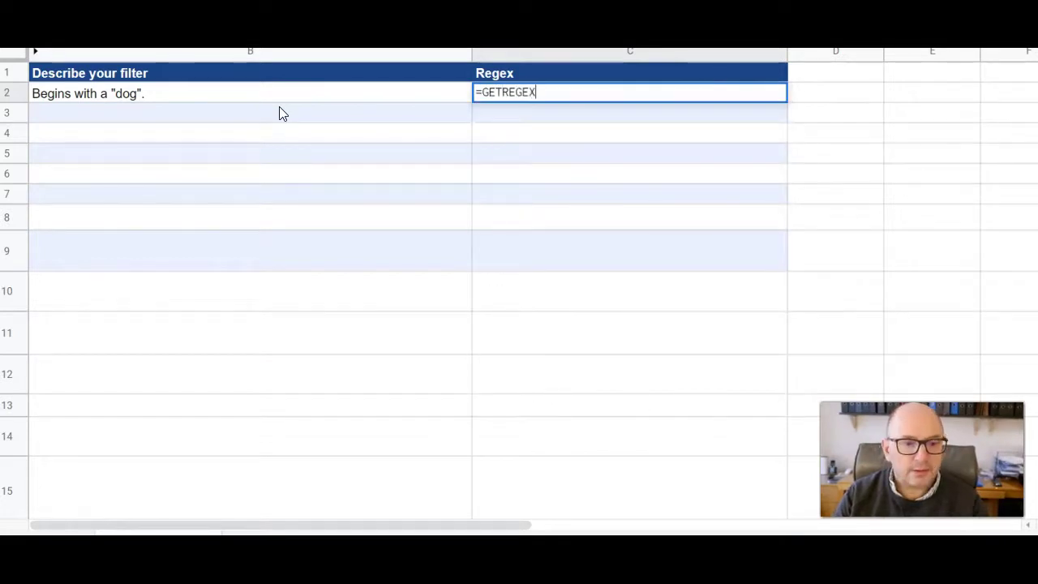
text(X(B2)
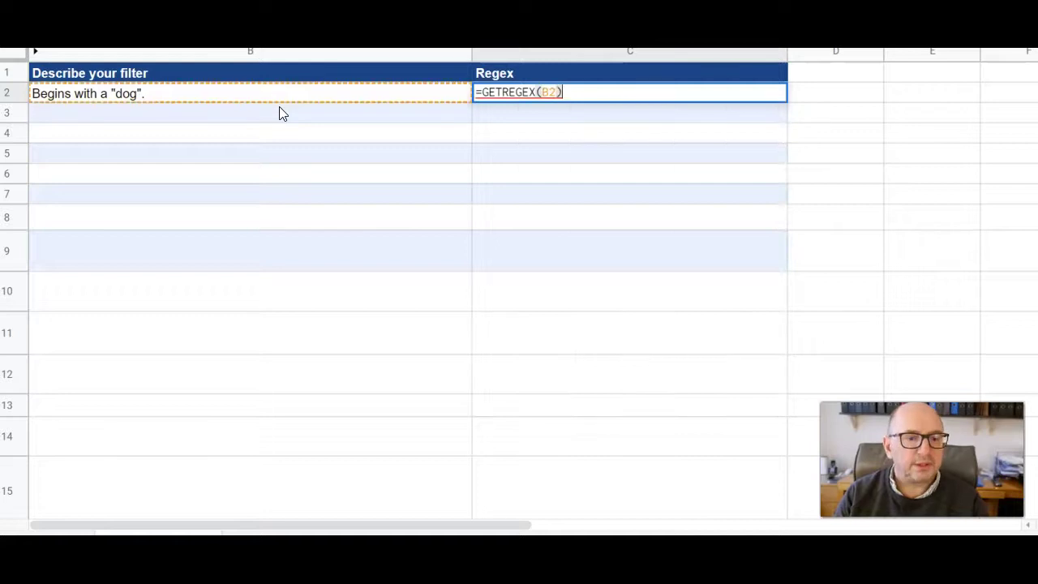
key(Return)
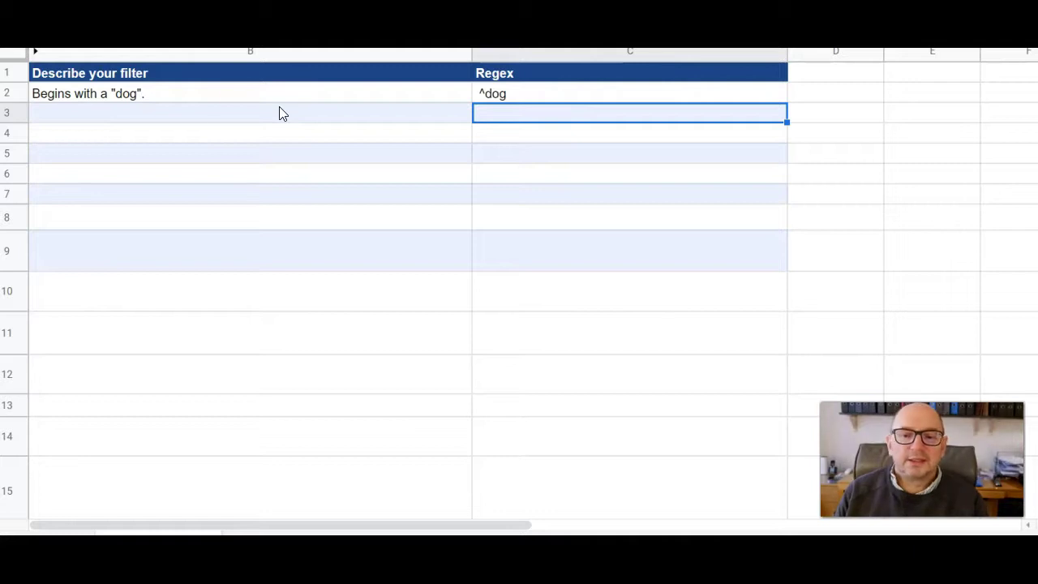
Step: Describe B3 as excluding i, asterisk, ampersand, 2 or at-sign; =GETREGEX(B3) in C3 returns [^i*&2@]
click(84, 116)
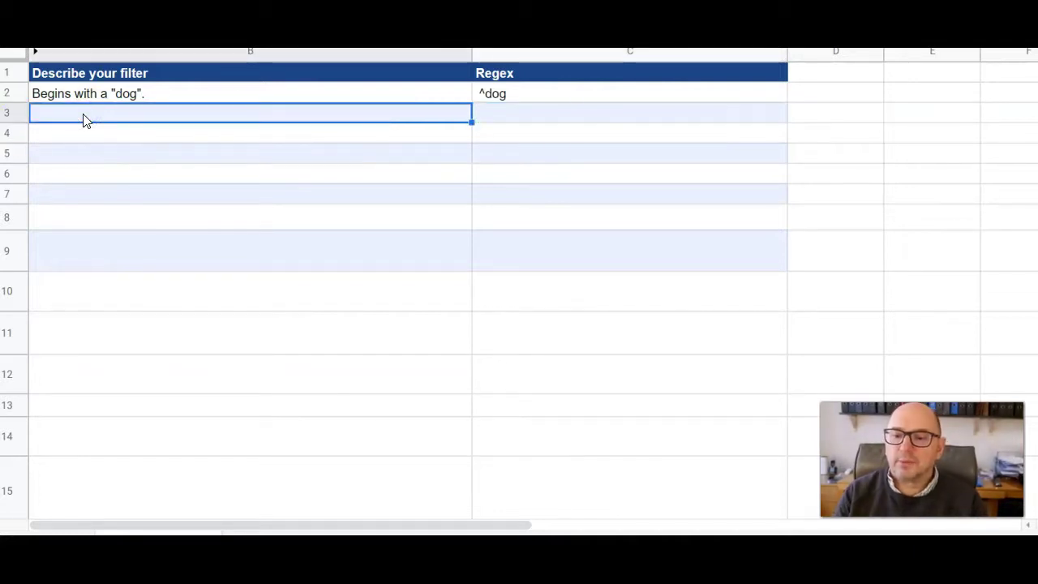
text(Contains any character other than a)
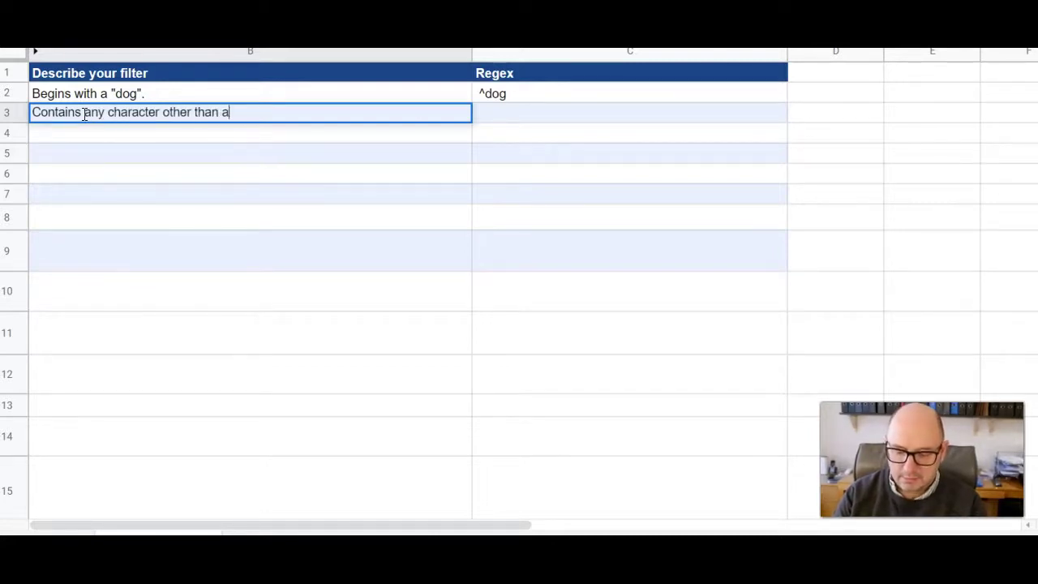
text(n i, asterisk, ampersand)
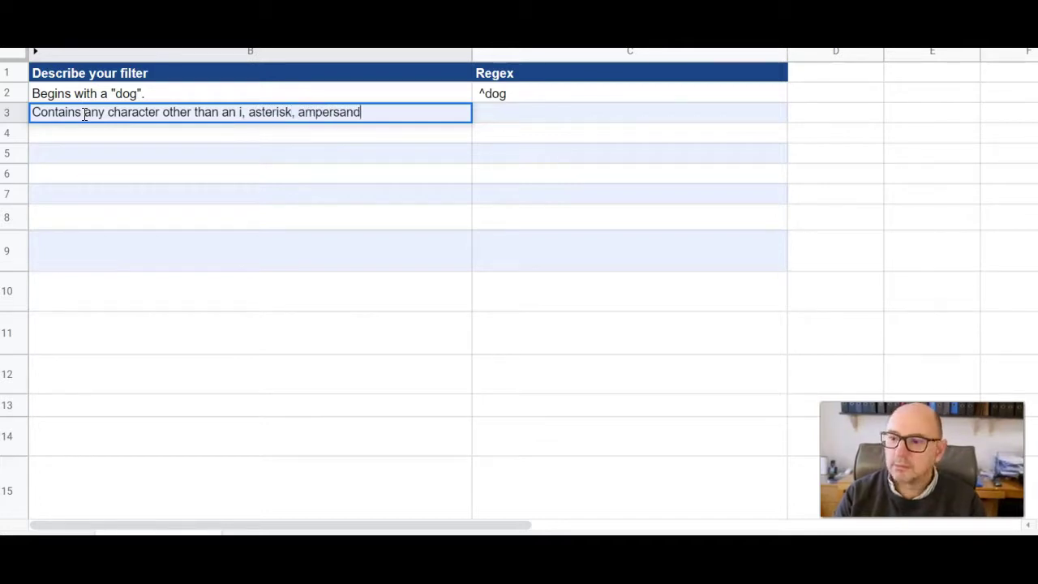
text(, 2 or th)
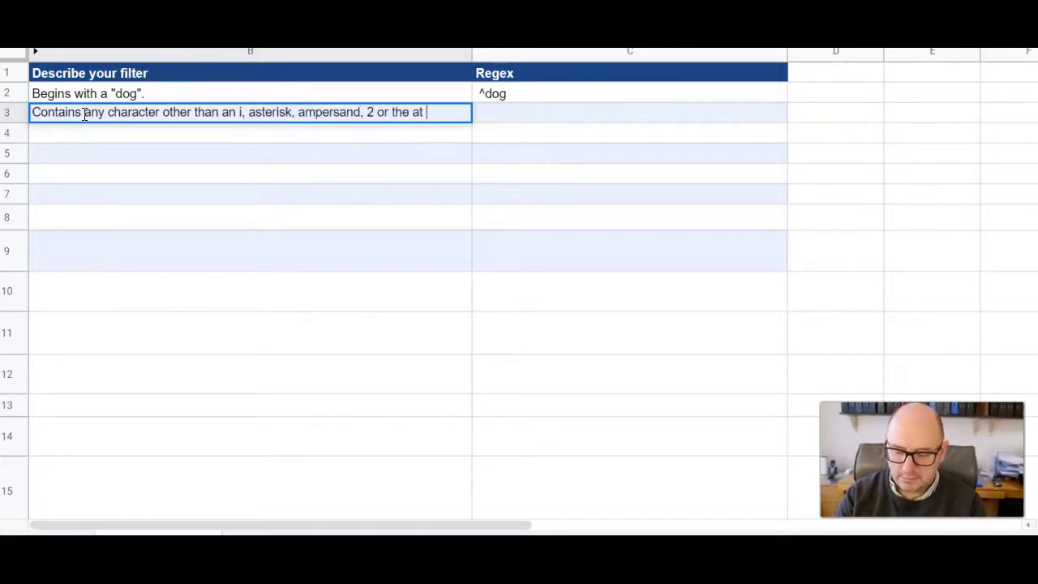
text(e at-sign)
key(Tab)
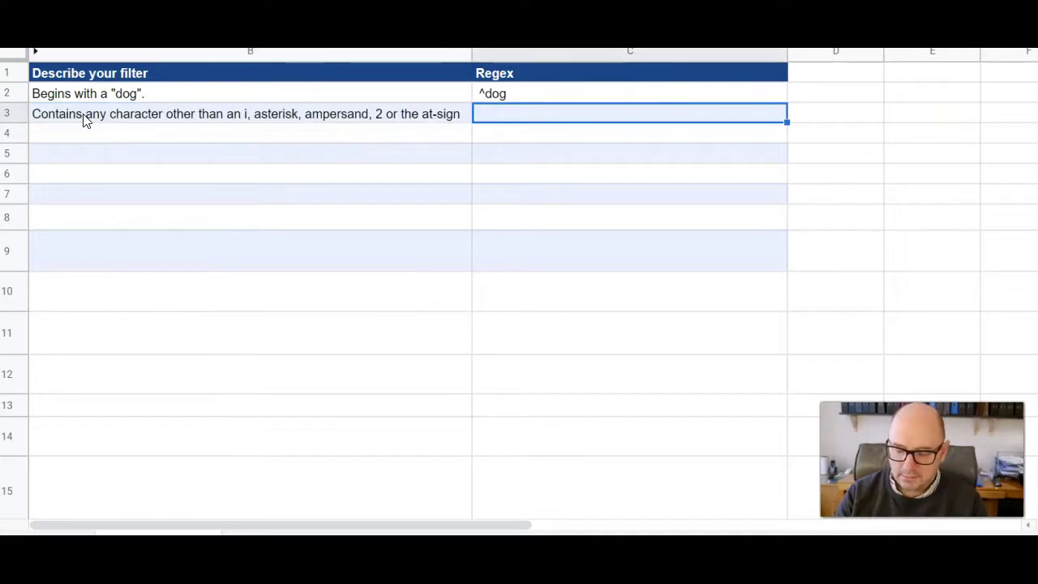
text(=GETREG)
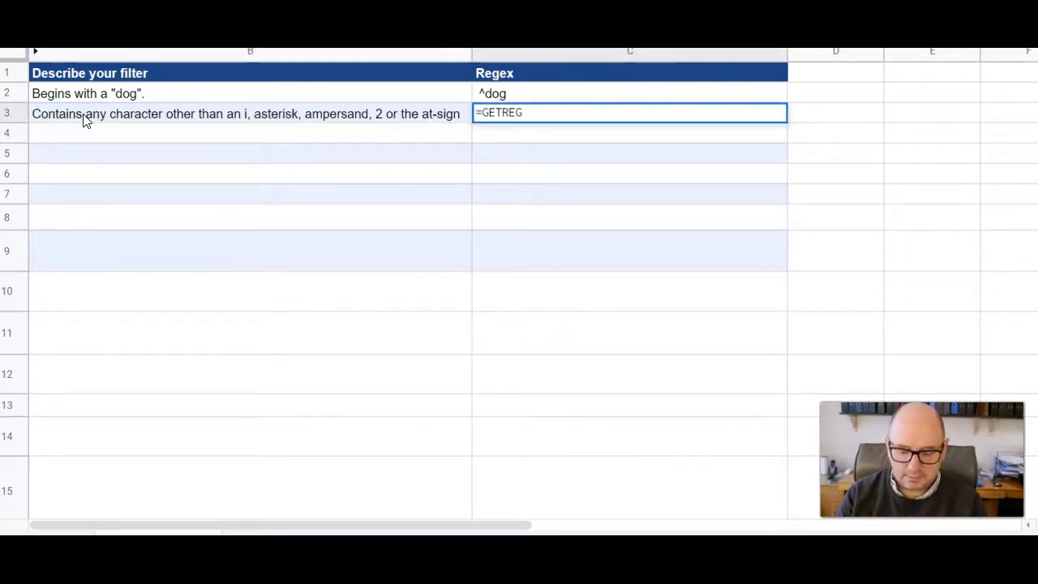
text(EX(B3))
key(Return)
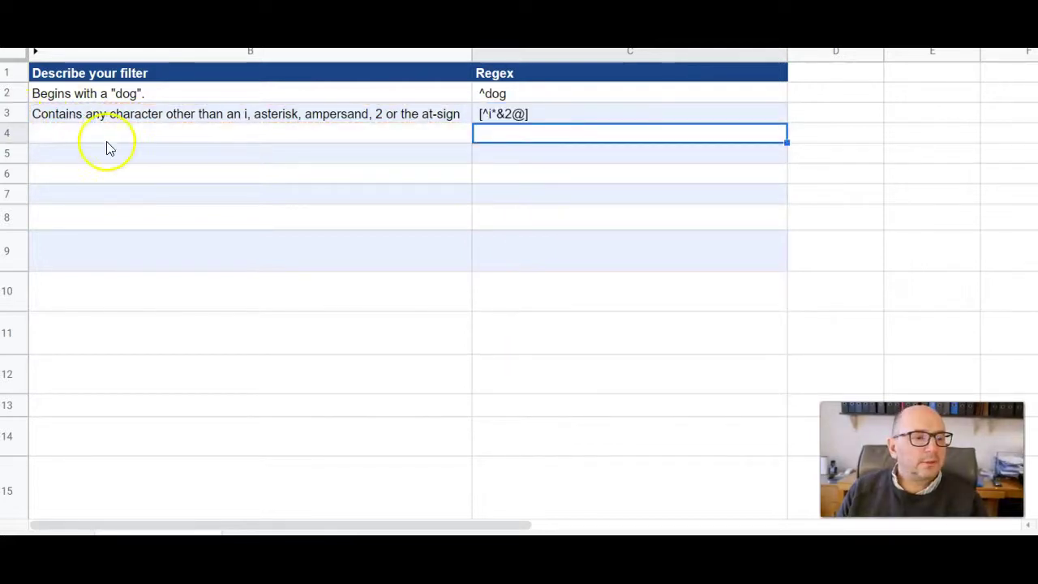
Step: Enter 'Contains a link' in B4 and copy the GETREGEX formula from C3 into C4
click(109, 136)
text(Contains a link)
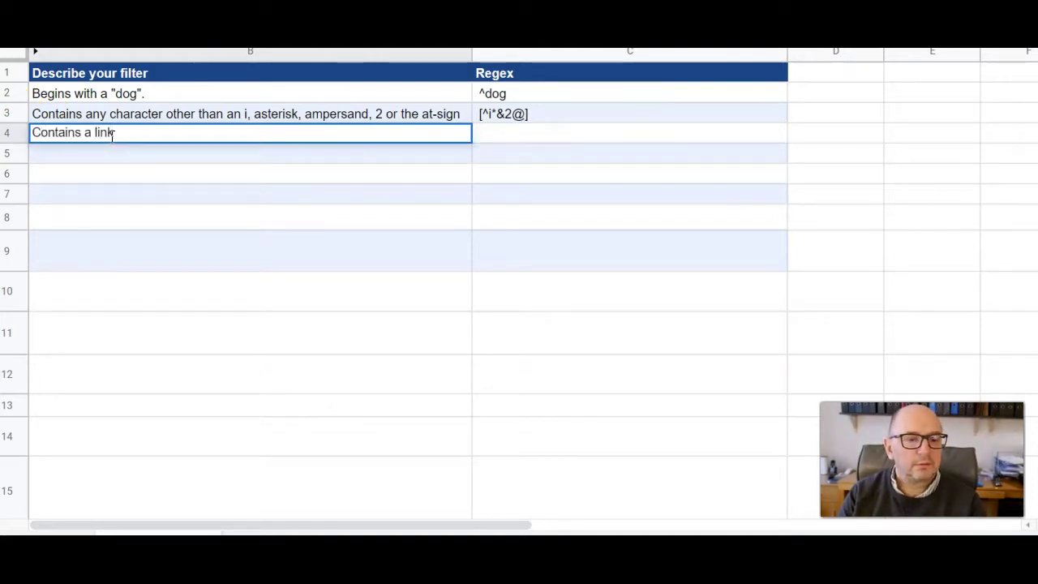
key(Tab)
key(Up)
key(ctrl+c)
key(Down)
key(ctrl+v)
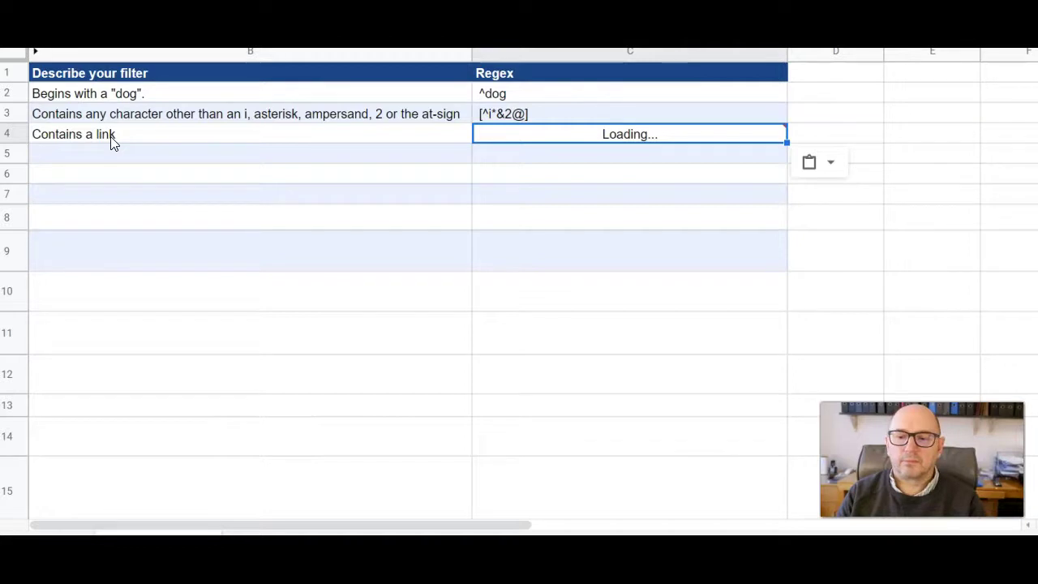
Step: Enter 'Contains an 11-digit string starting with a 1' in B5 and copy the formula into C5, giving 1\d{10}
key(Down)
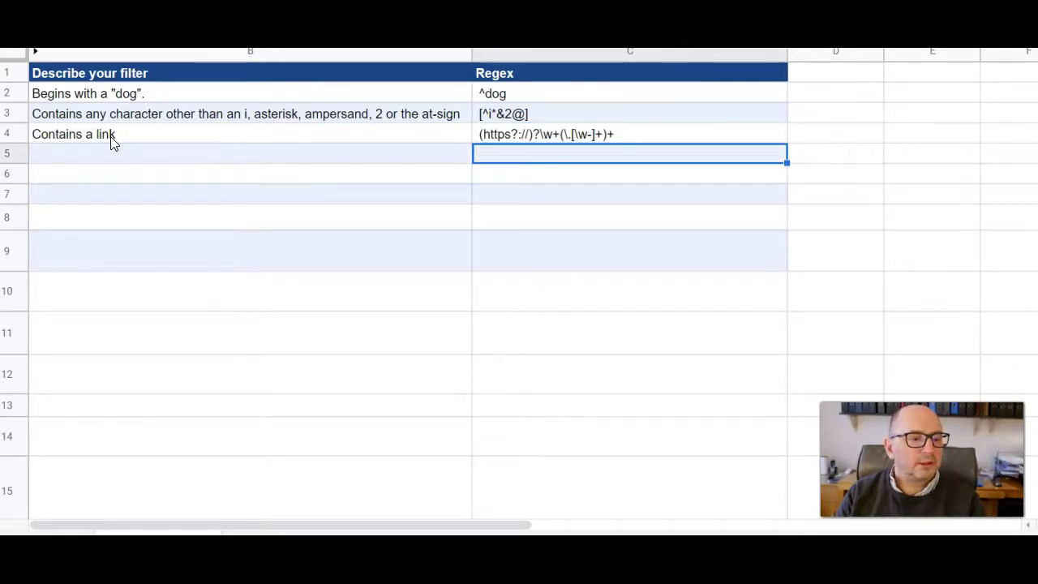
key(Left)
text(Contains a)
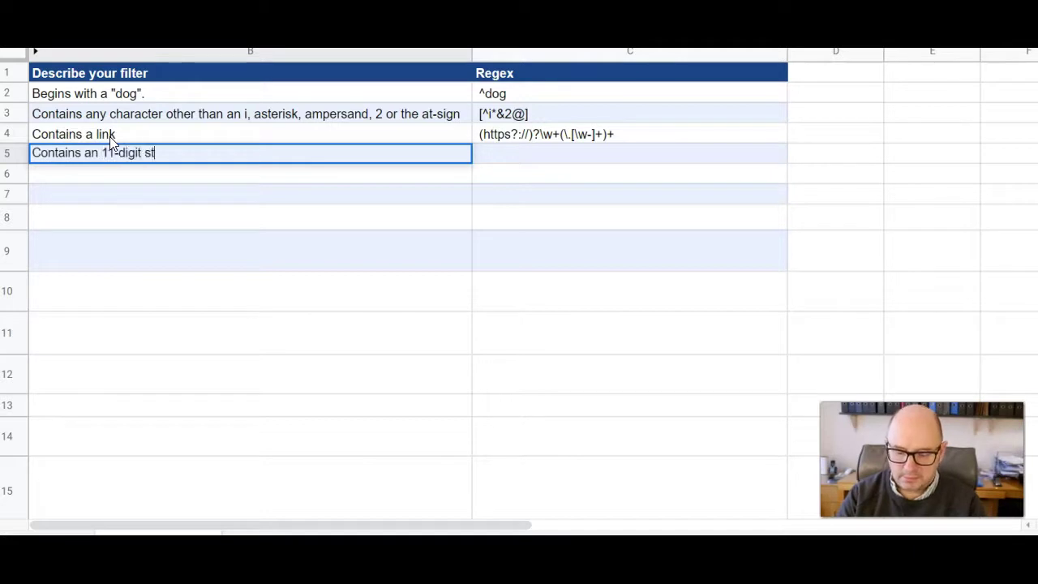
text(n 11-digit string starting with a 1)
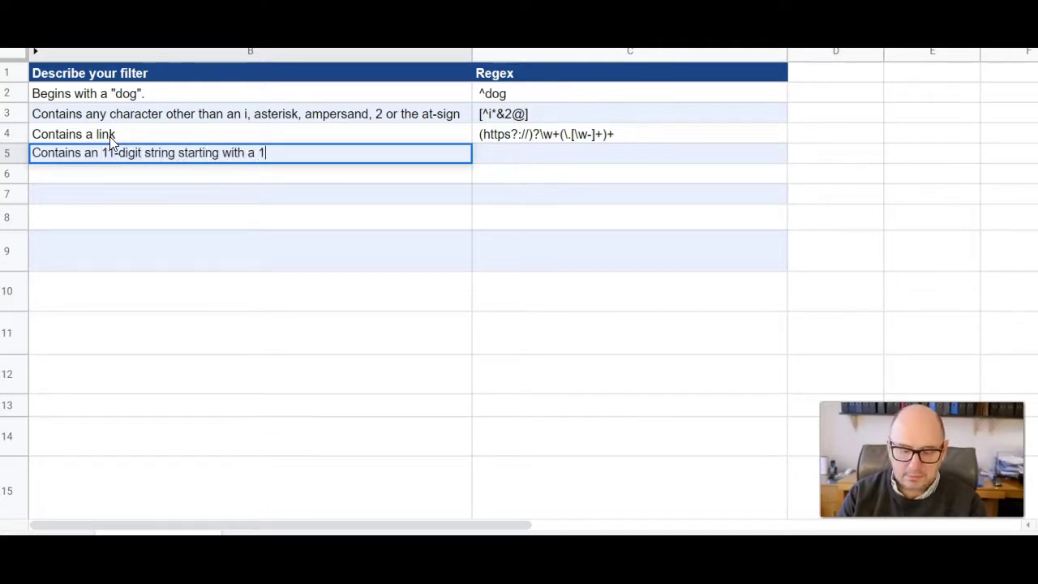
key(Tab)
key(Up)
key(ctrl+c)
key(Down)
key(ctrl+v)
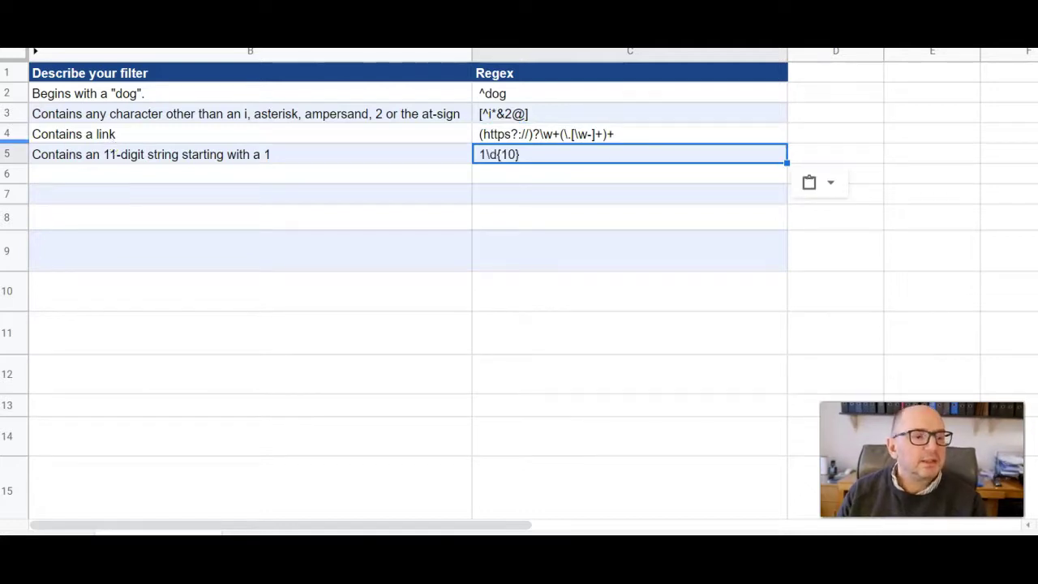
Step: Unhide column A to show the API Key cell and the numbered usage instructions
click(205, 55)
right_click(205, 56)
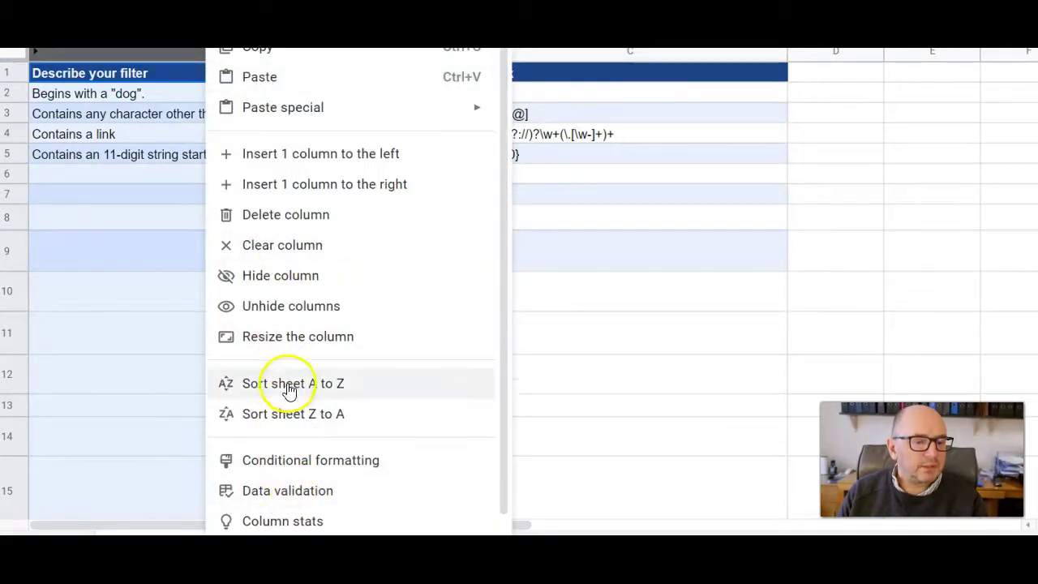
click(297, 305)
click(288, 217)
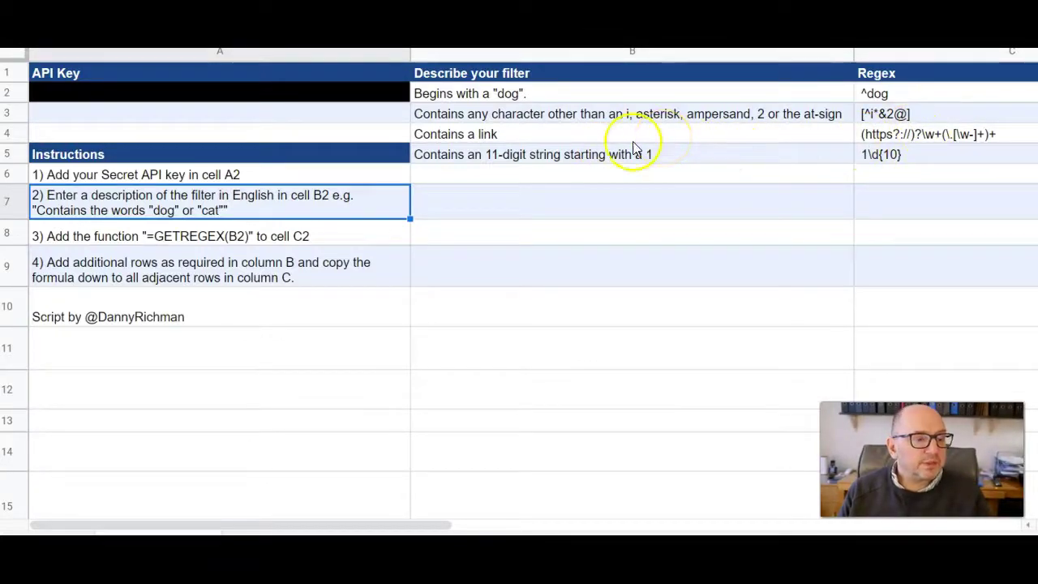
click(144, 178)
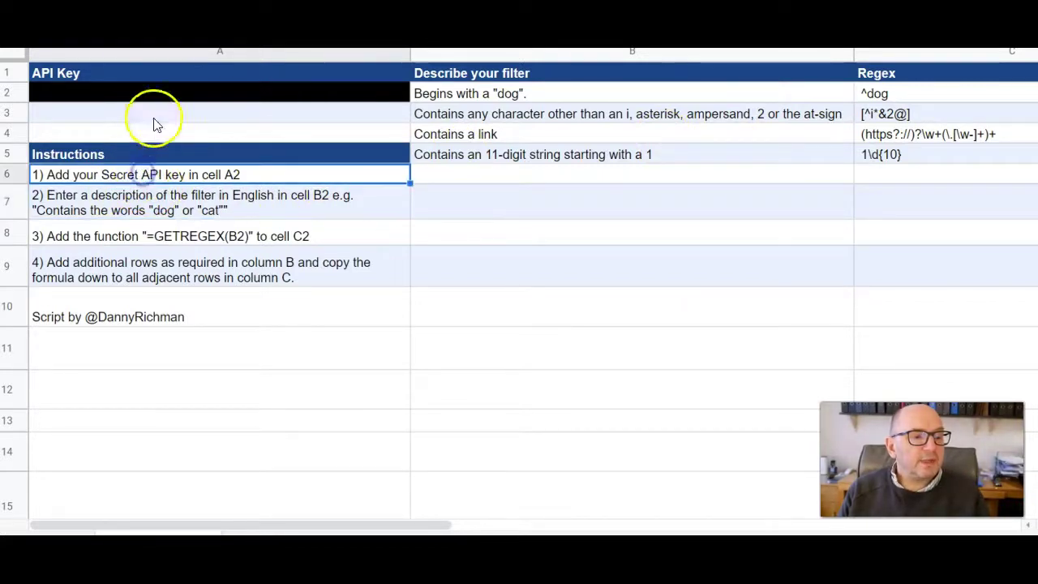
click(150, 98)
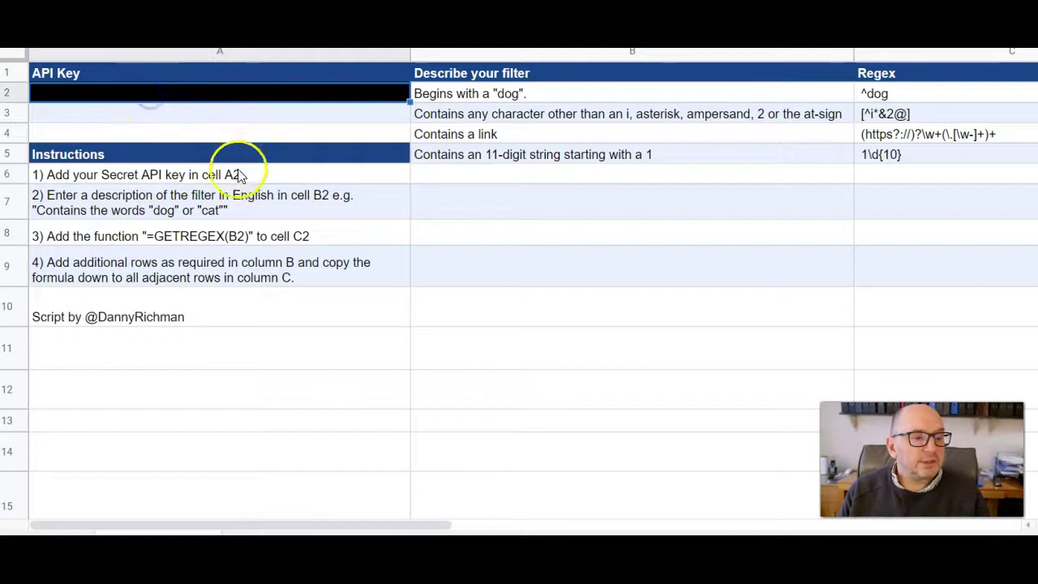
click(191, 206)
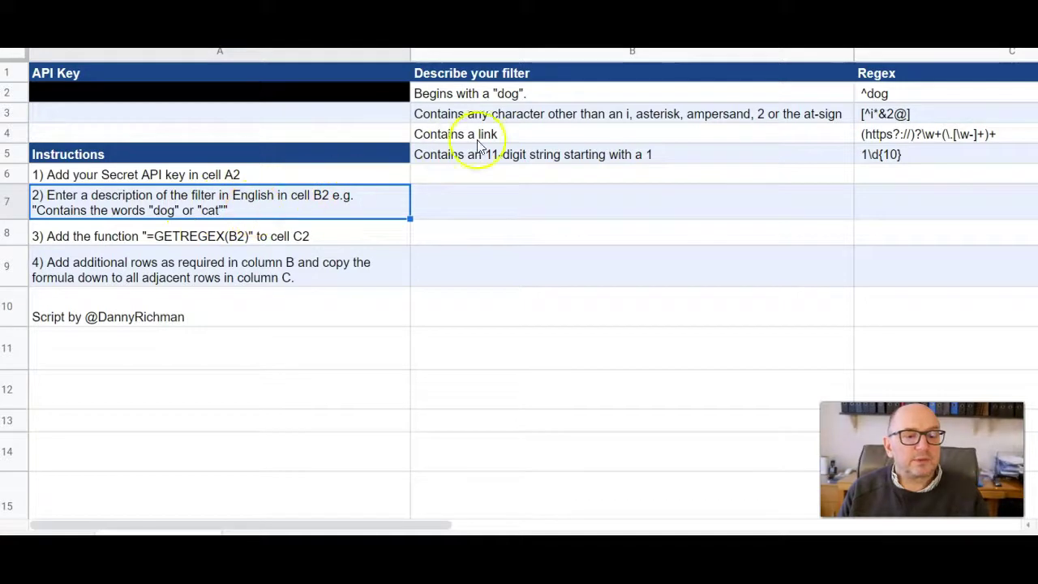
drag(566, 96, 572, 153)
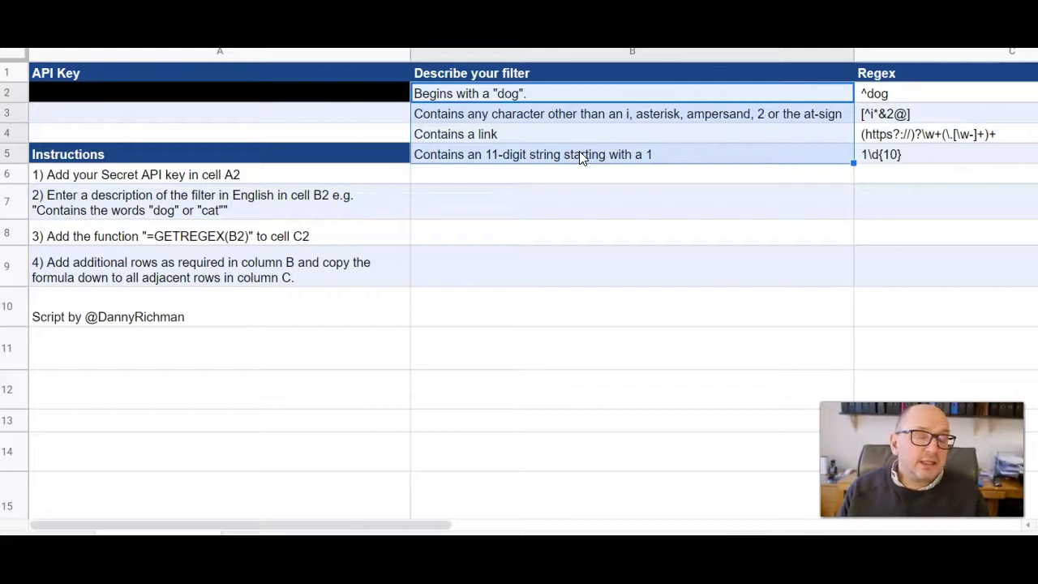
click(581, 157)
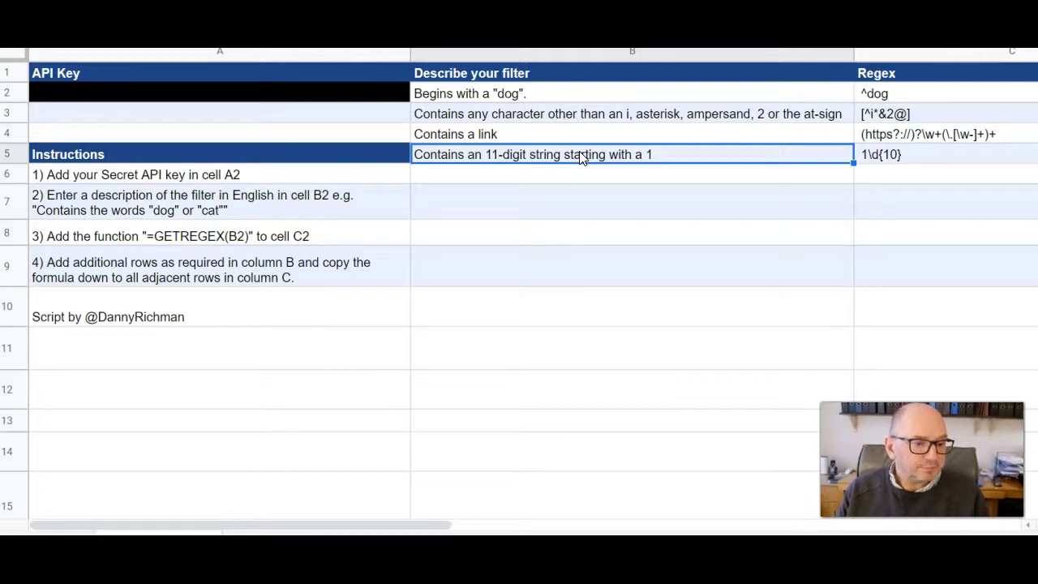
click(192, 240)
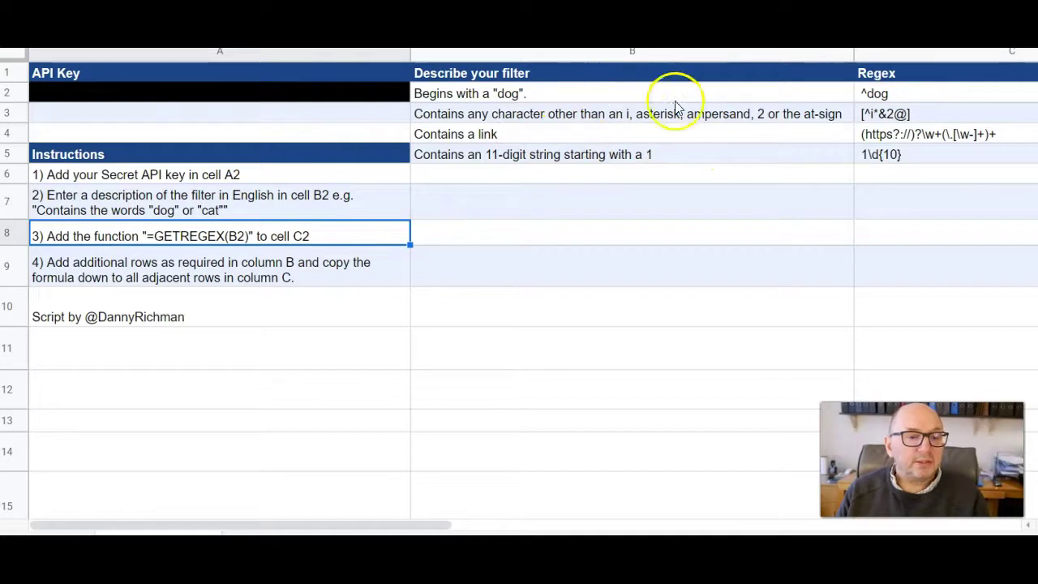
click(907, 92)
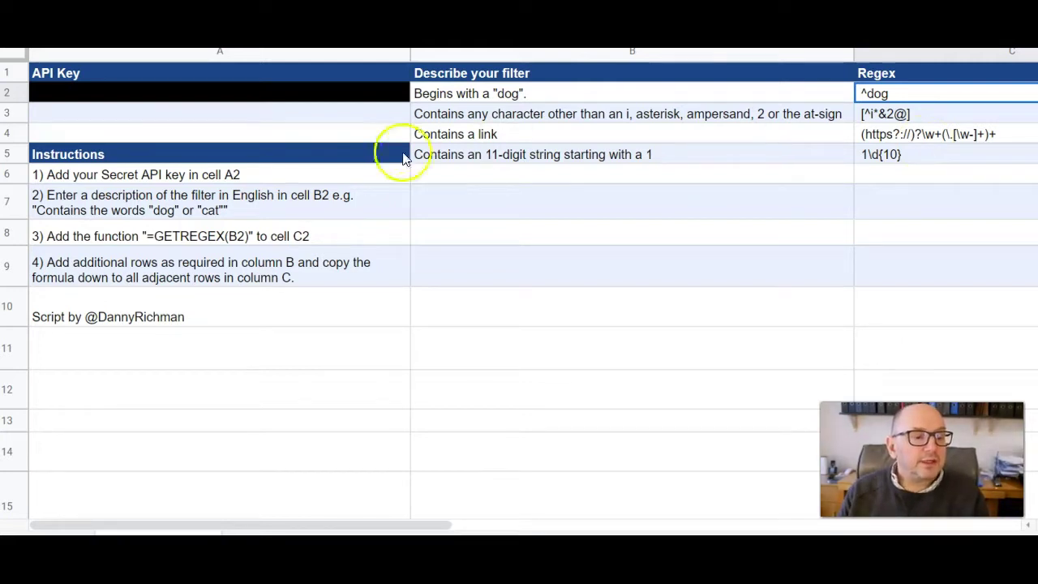
click(189, 97)
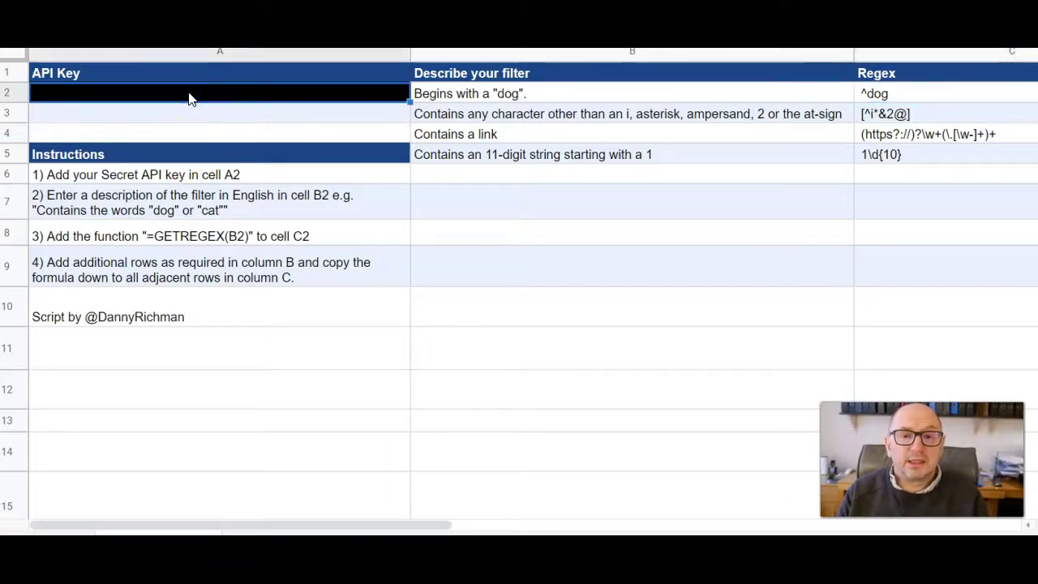